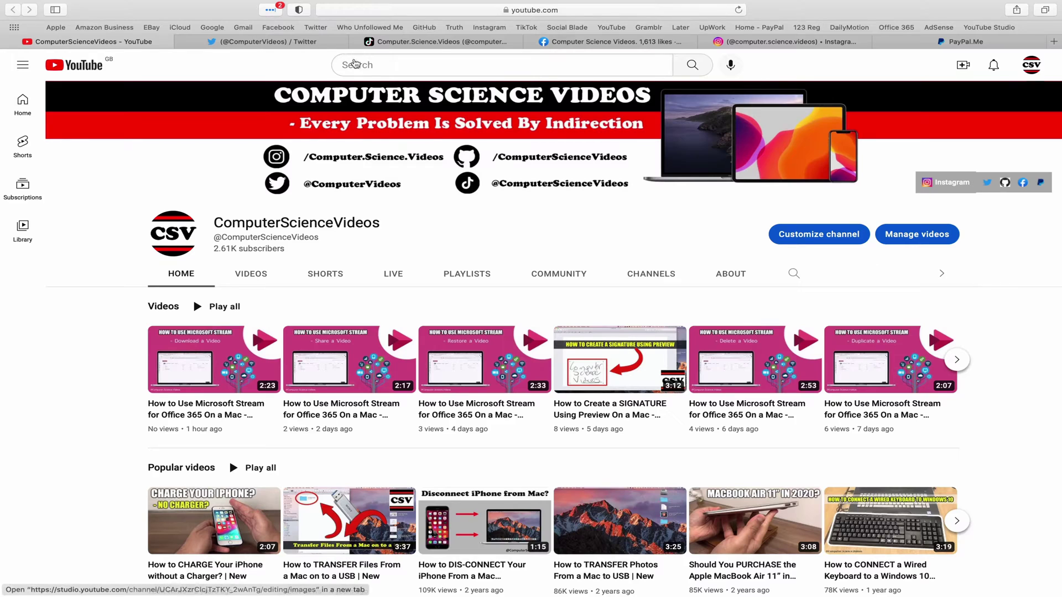
Step: Cycle through the Twitter, TikTok, Facebook, Instagram and PayPal.Me profile tabs in Safari
{"action": "left_click", "coordinate": [252, 43]}
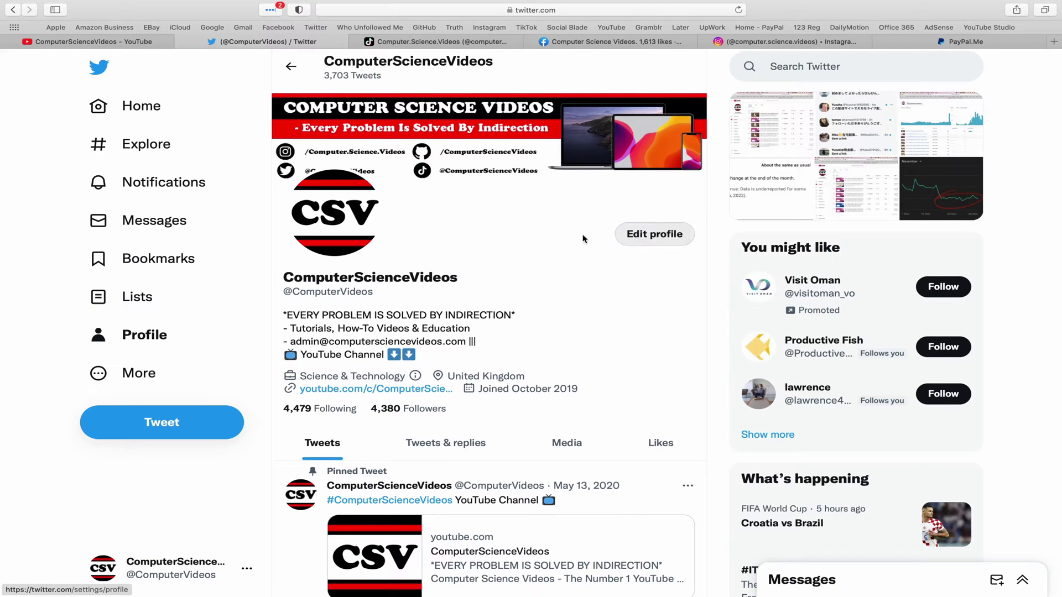
{"action": "left_click", "coordinate": [463, 43]}
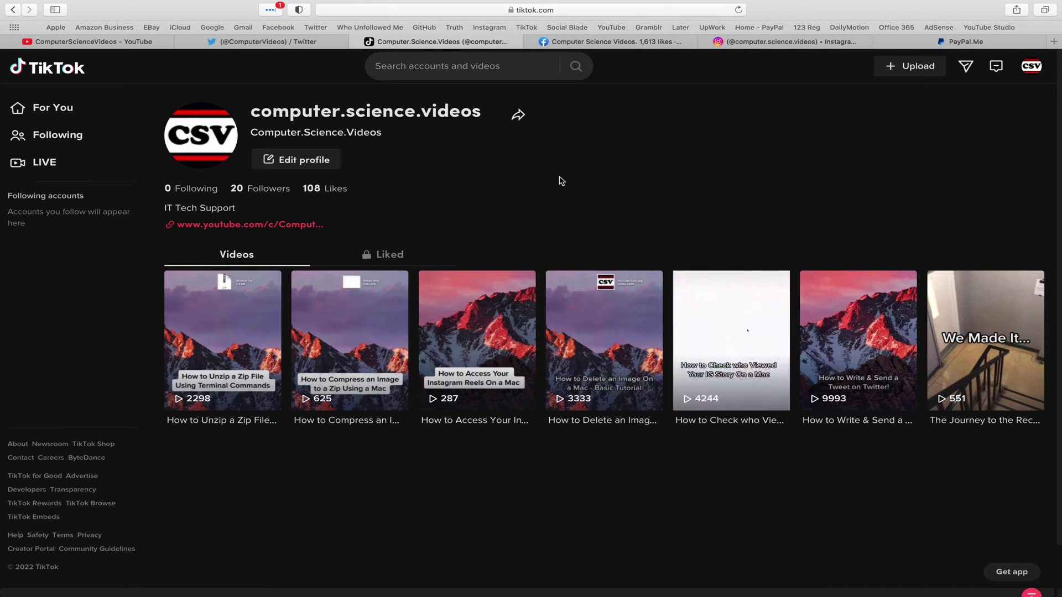
{"action": "left_click", "coordinate": [615, 43]}
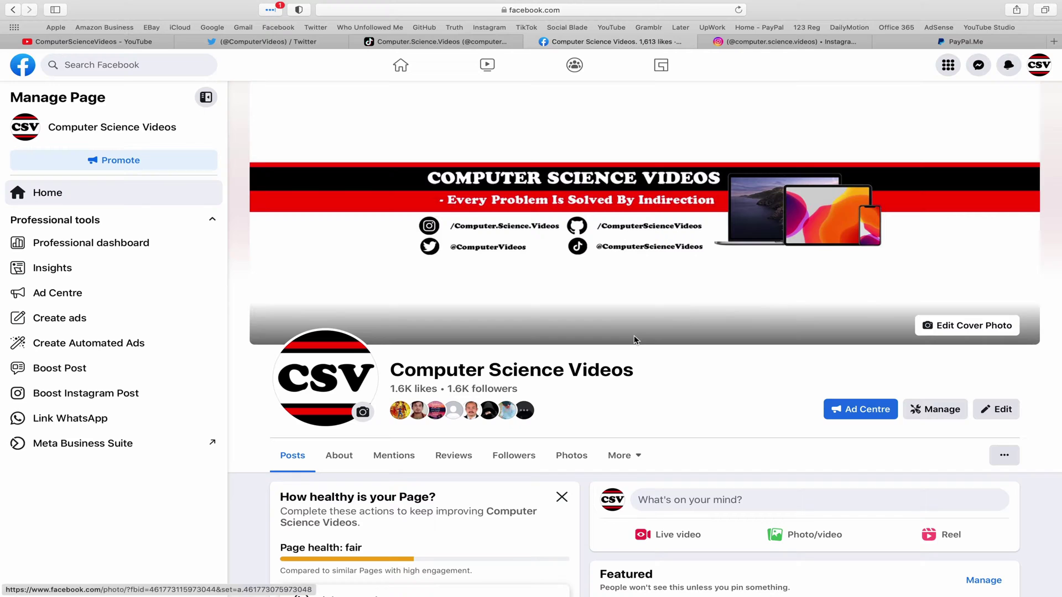
{"action": "left_click", "coordinate": [786, 42]}
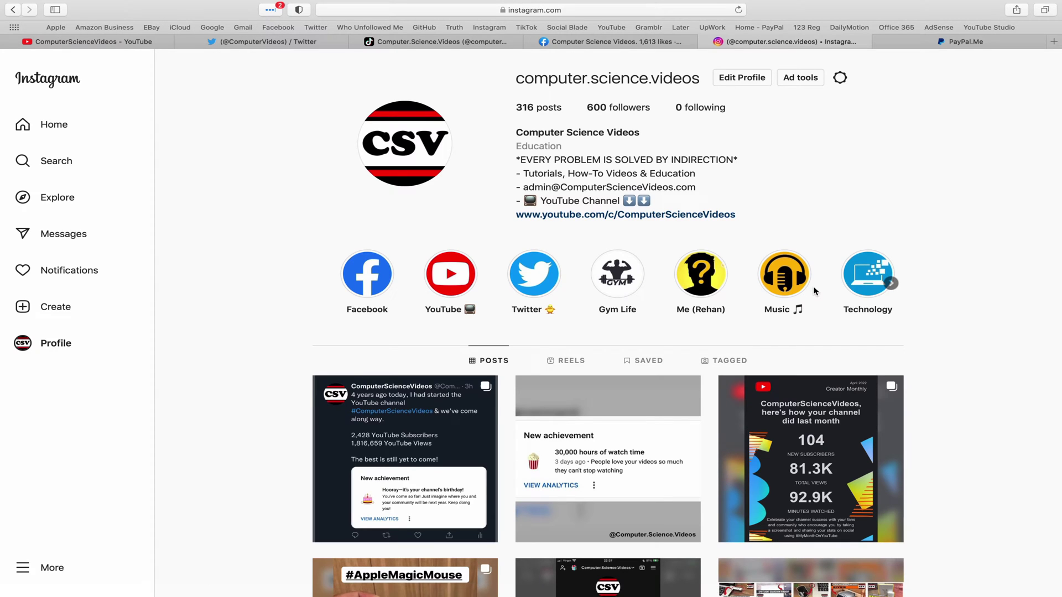
{"action": "left_click", "coordinate": [963, 41]}
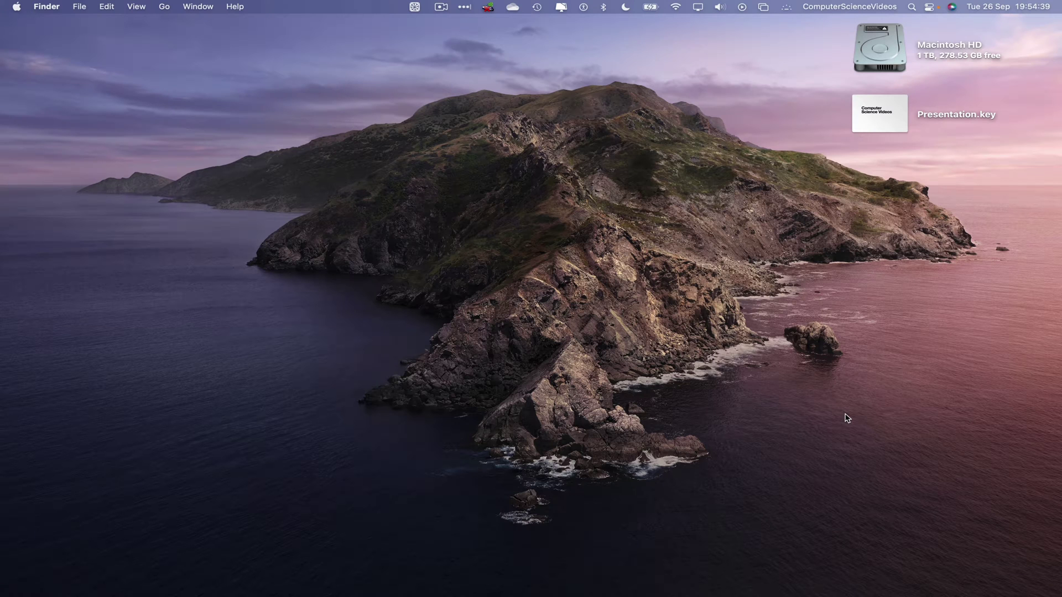
Step: Launch Keynote from Launchpad by searching for 'key'
{"action": "left_click", "coordinate": [120, 592]}
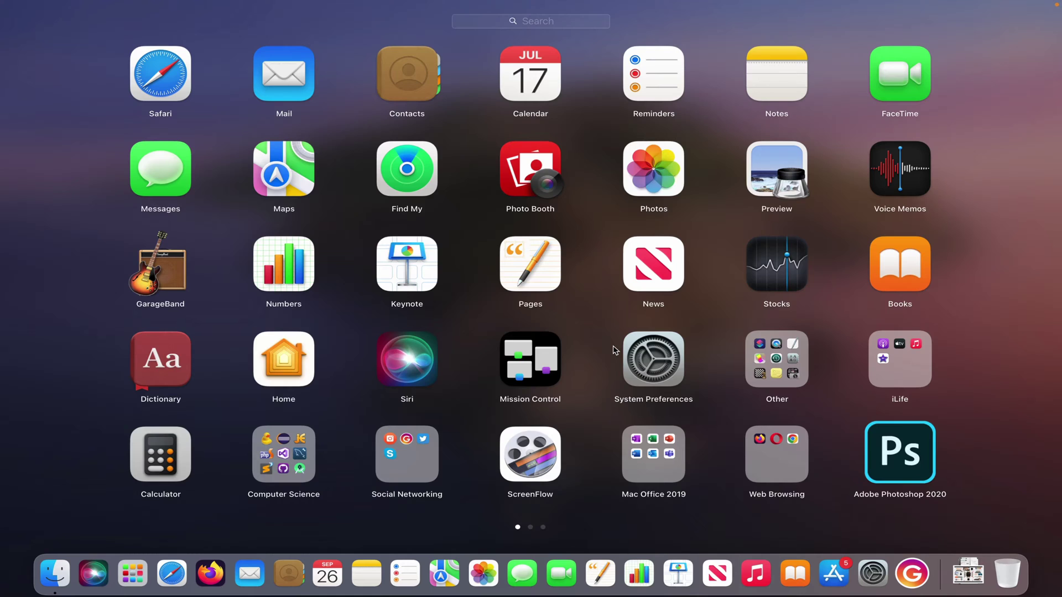
{"action": "type", "text": "key"}
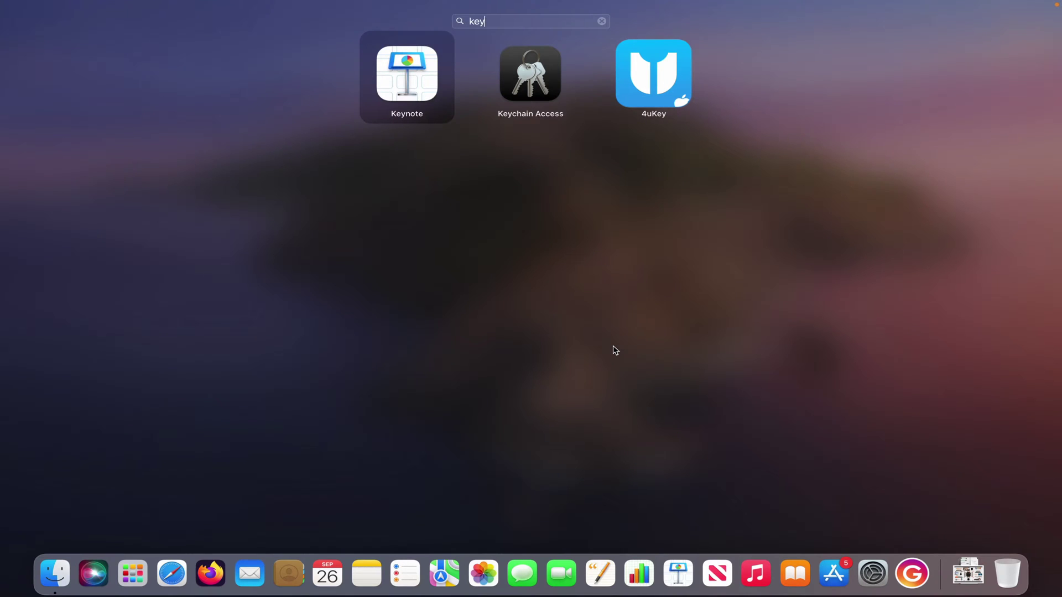
{"action": "key", "text": "Return"}
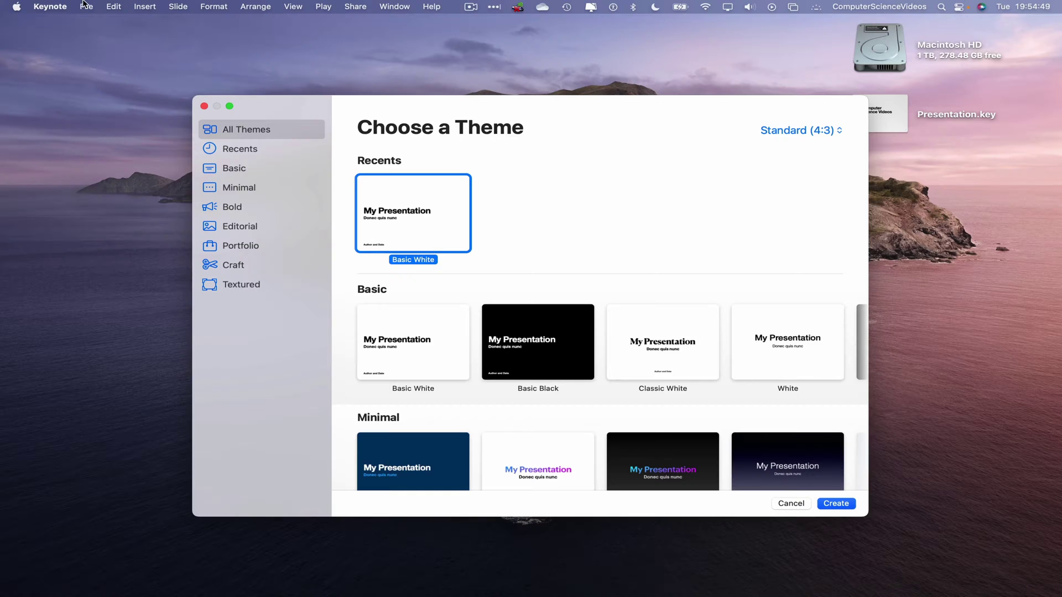
Step: Open Presentation.key from the Desktop via File > Open
{"action": "left_click", "coordinate": [85, 6]}
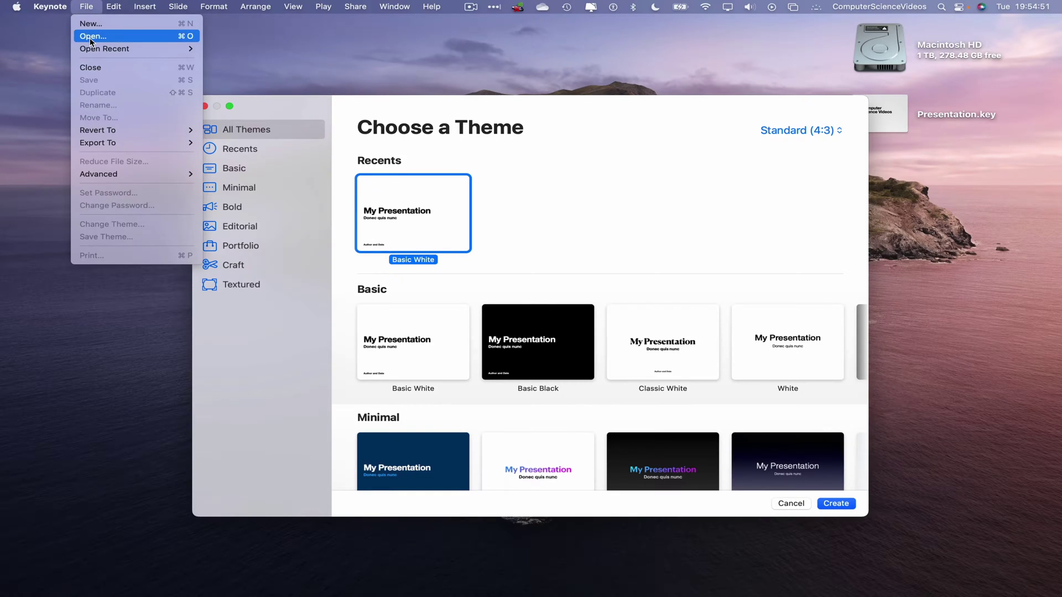
{"action": "left_click", "coordinate": [91, 40]}
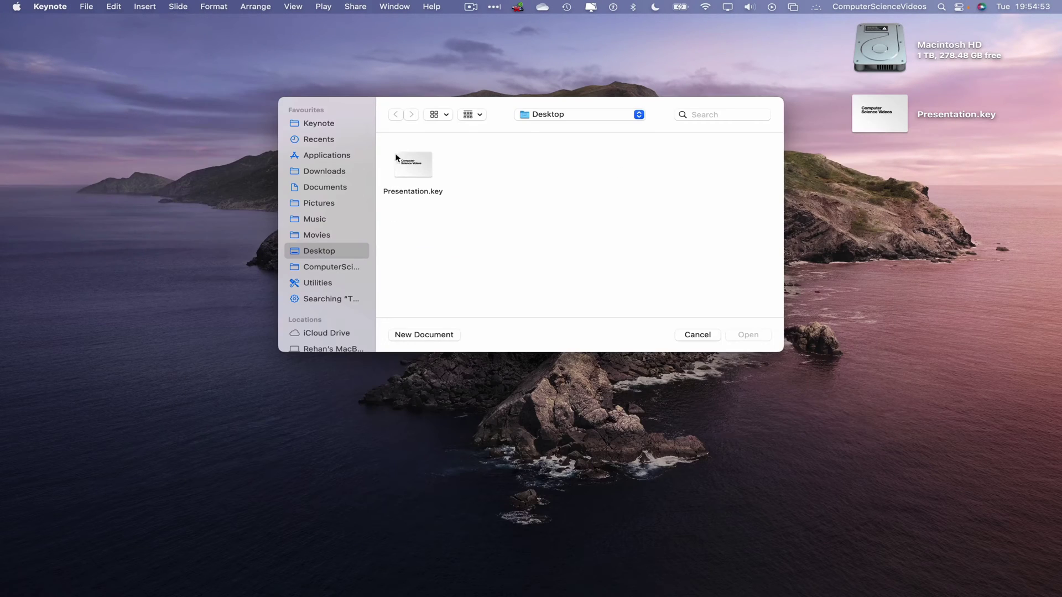
{"action": "left_click", "coordinate": [423, 160]}
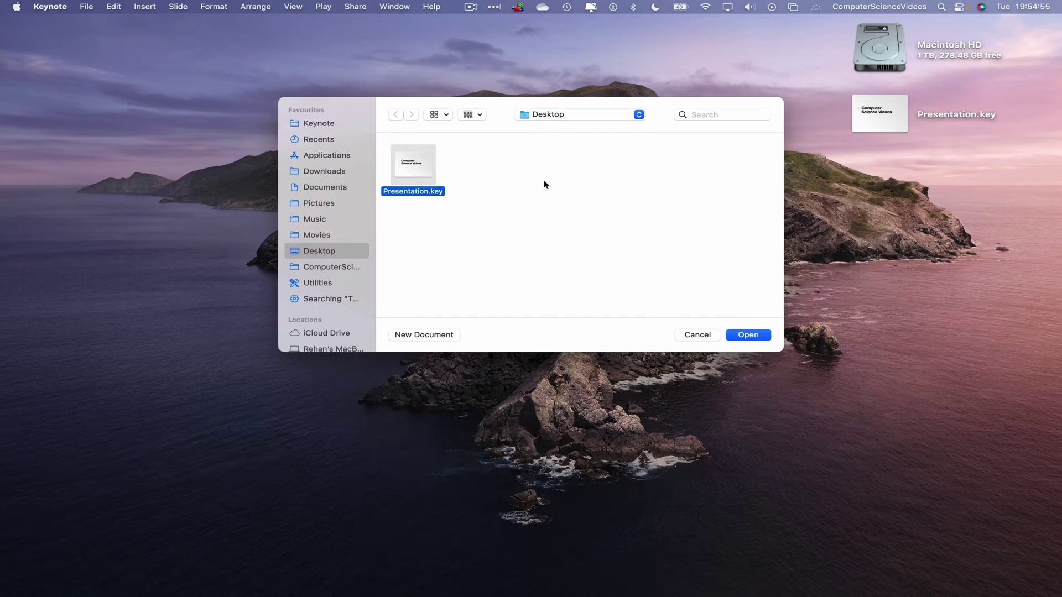
{"action": "left_click", "coordinate": [748, 335]}
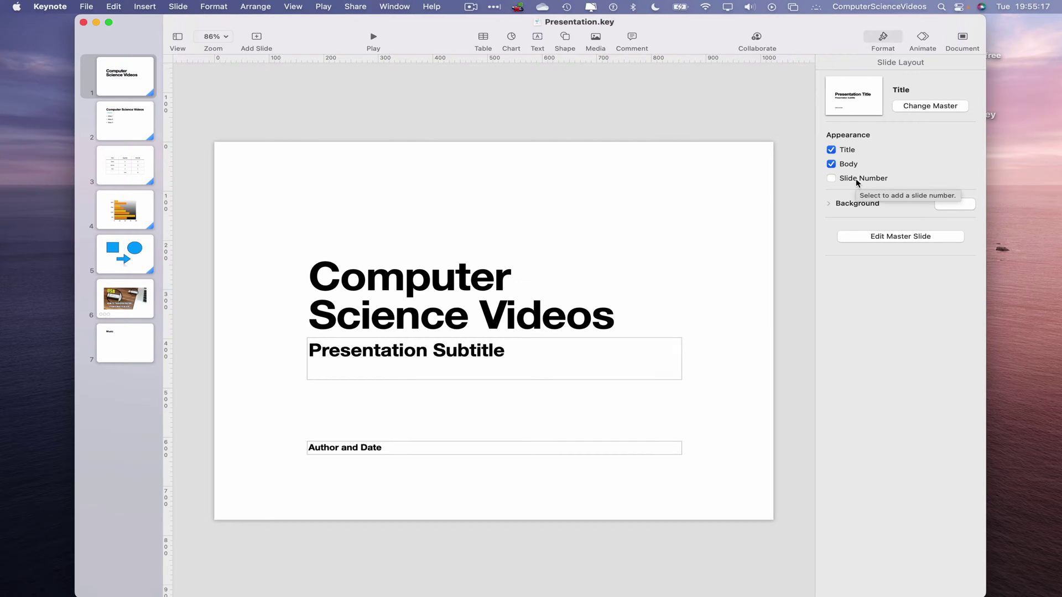
Step: Toggle the Slide Number option on the title slide, slide 2 and slide 3
{"action": "left_click", "coordinate": [844, 180]}
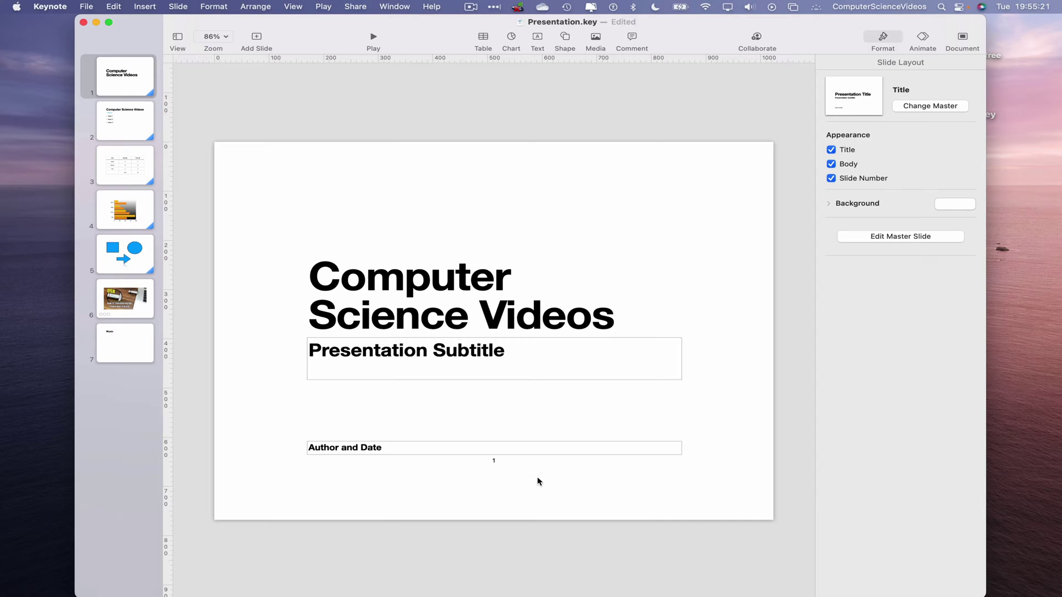
{"action": "left_click", "coordinate": [121, 131]}
{"action": "left_click", "coordinate": [138, 166]}
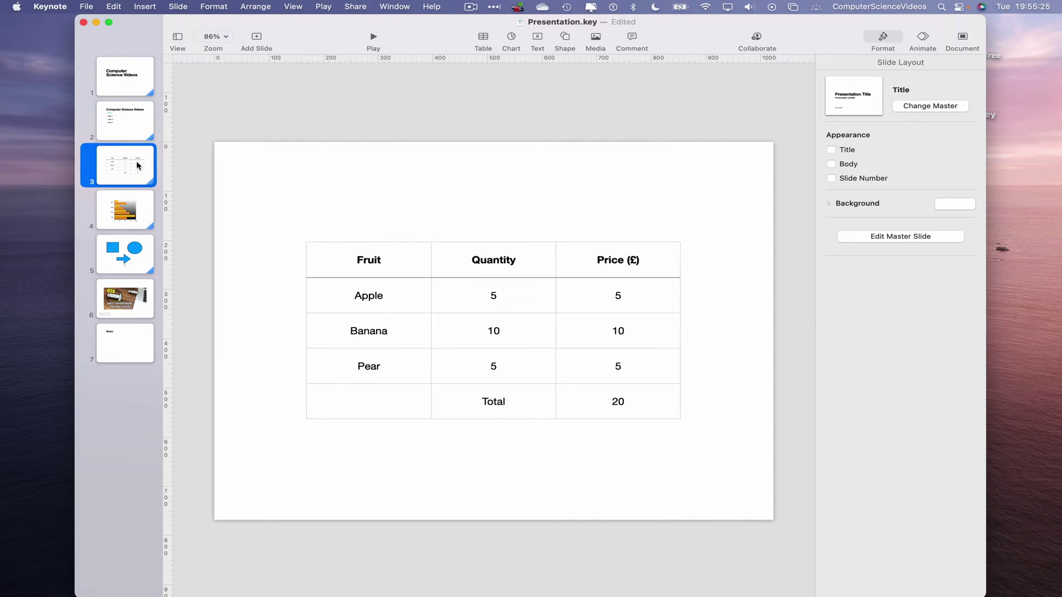
{"action": "left_click", "coordinate": [131, 122]}
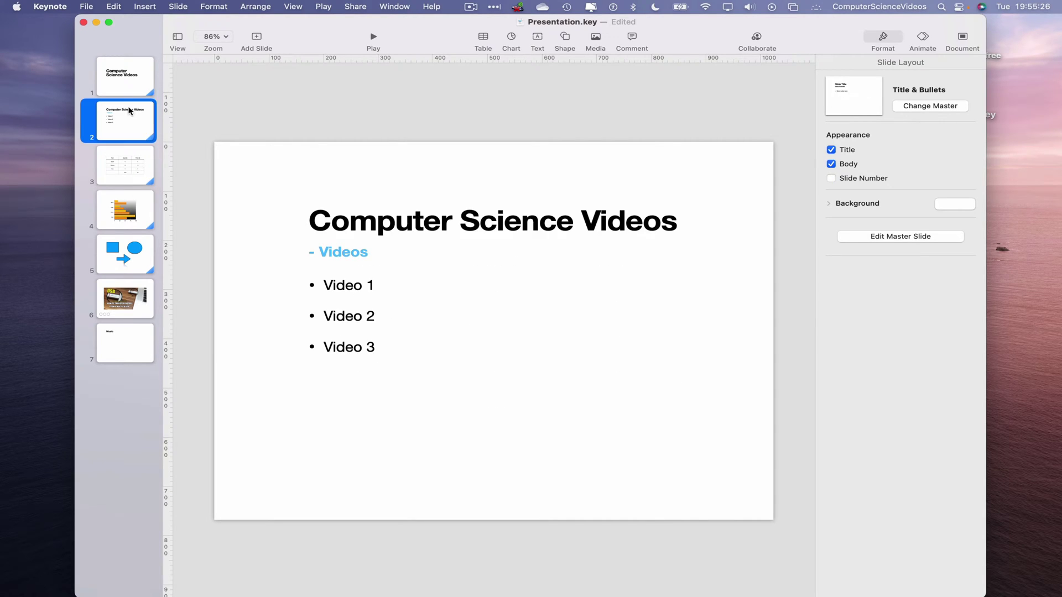
{"action": "left_click", "coordinate": [857, 180]}
{"action": "left_click", "coordinate": [121, 170]}
{"action": "left_click", "coordinate": [870, 179]}
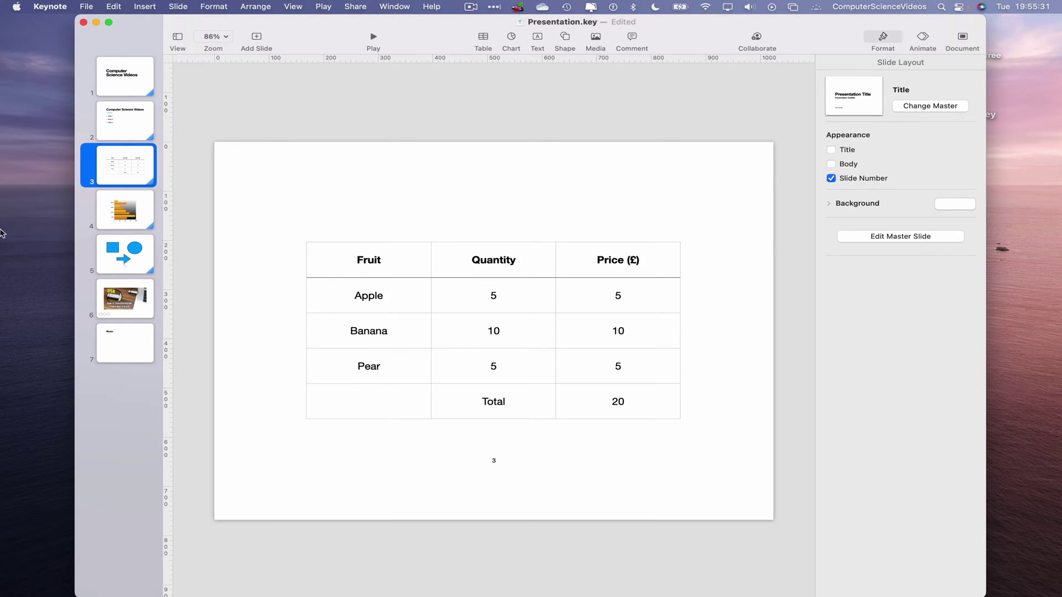
{"action": "left_click", "coordinate": [122, 218]}
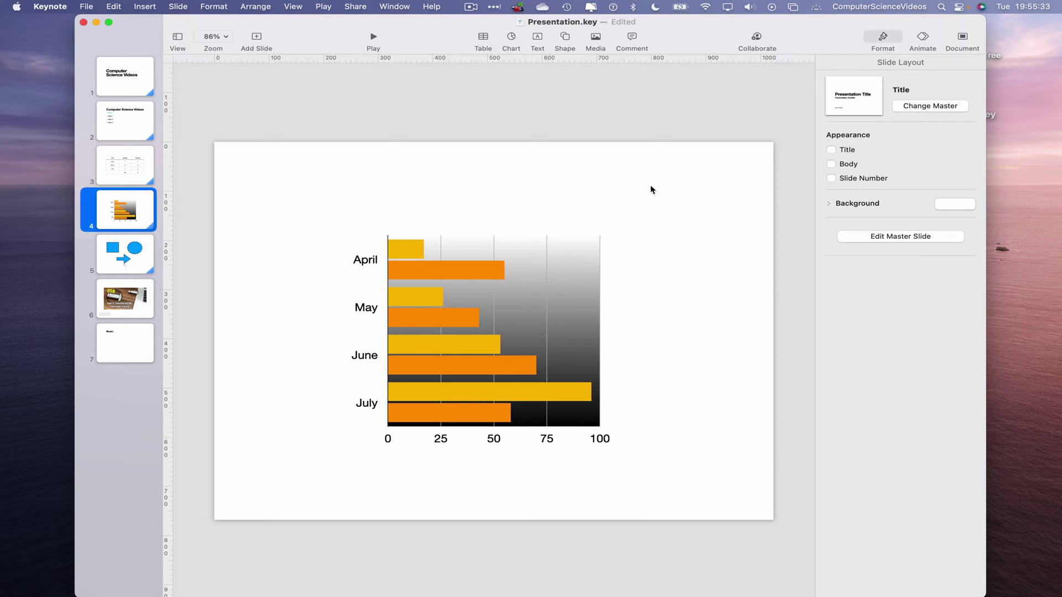
Step: Number slides 5 and 6 together, then add and undo a number on the Music slide 7
{"action": "left_click", "coordinate": [140, 240]}
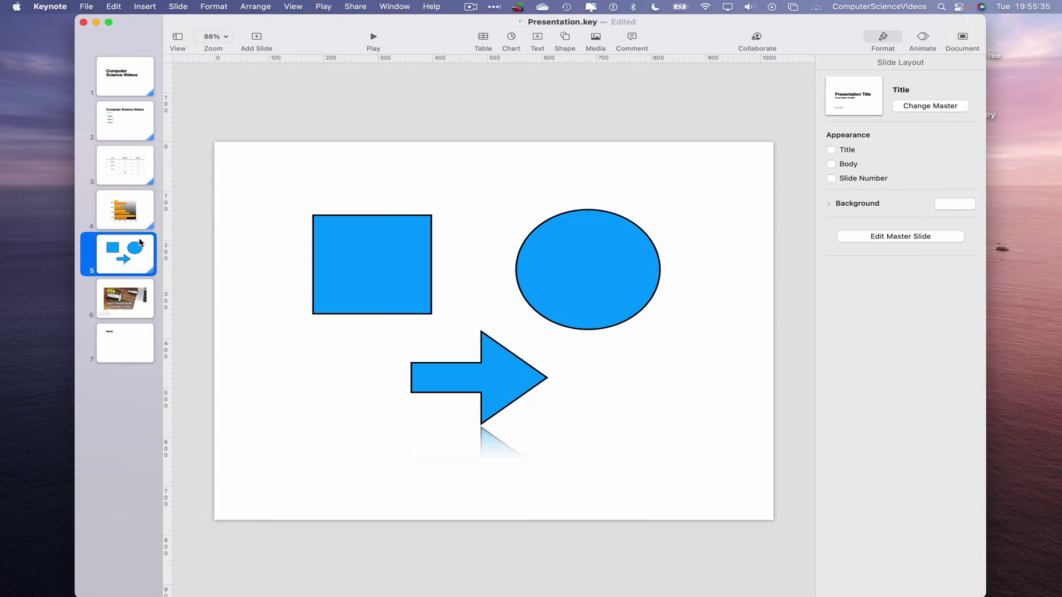
{"action": "left_click", "coordinate": [129, 309], "text": "shift"}
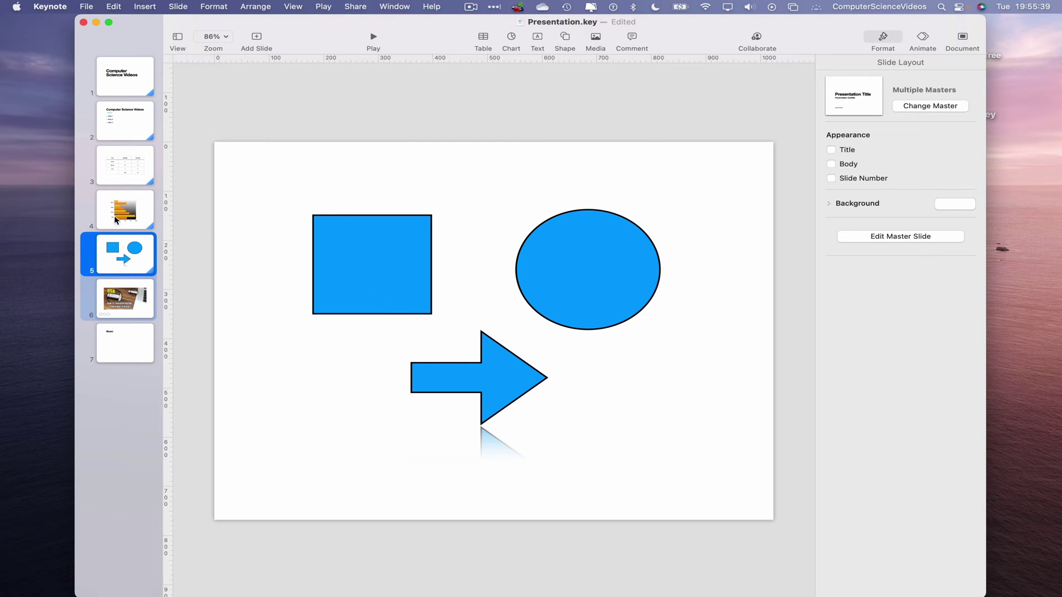
{"action": "left_click", "coordinate": [871, 180]}
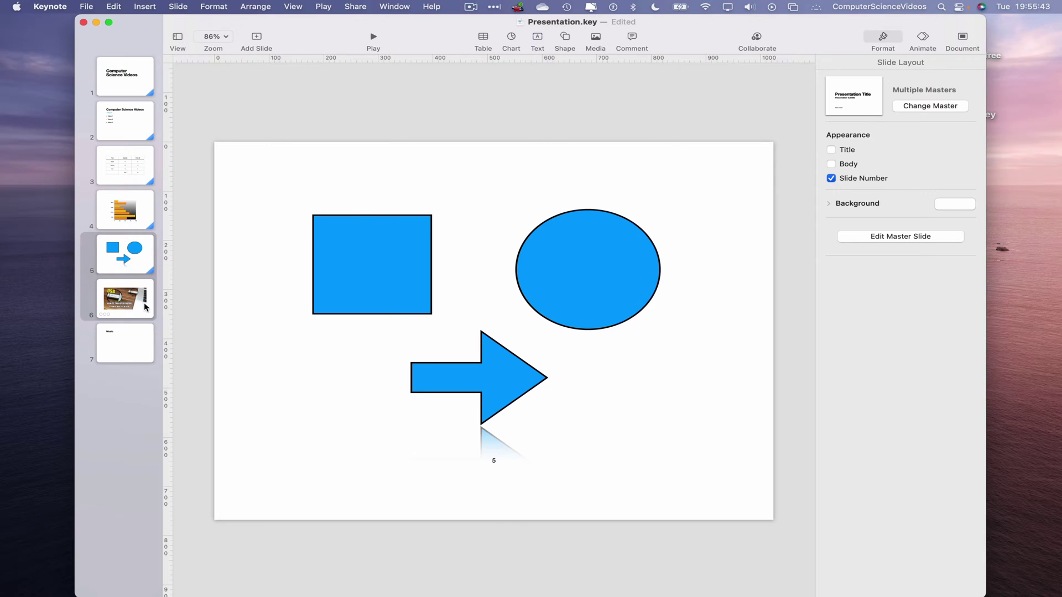
{"action": "left_click", "coordinate": [118, 303]}
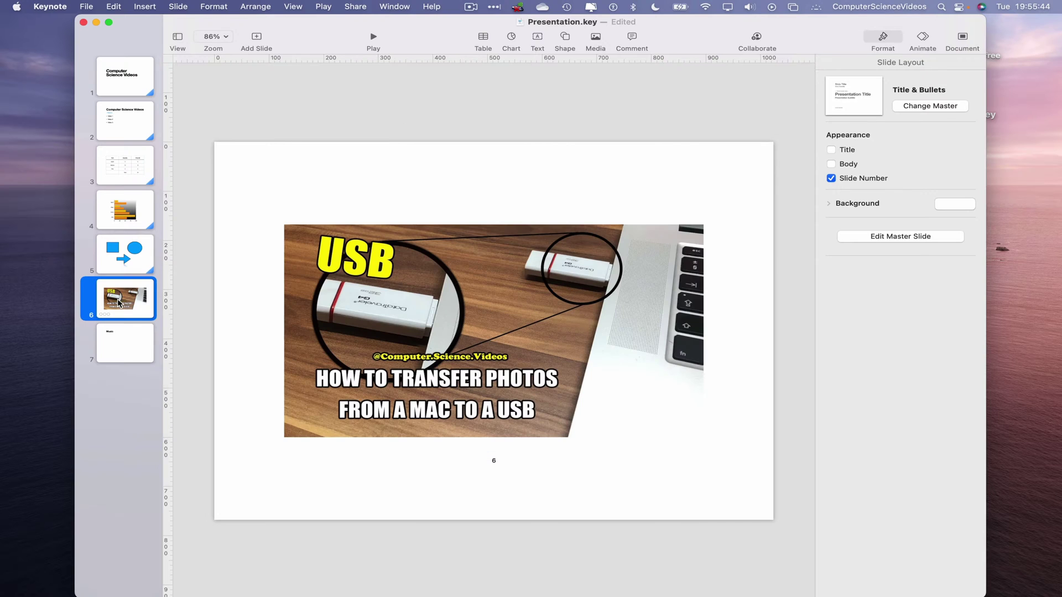
{"action": "left_click", "coordinate": [127, 354]}
{"action": "left_click", "coordinate": [856, 179]}
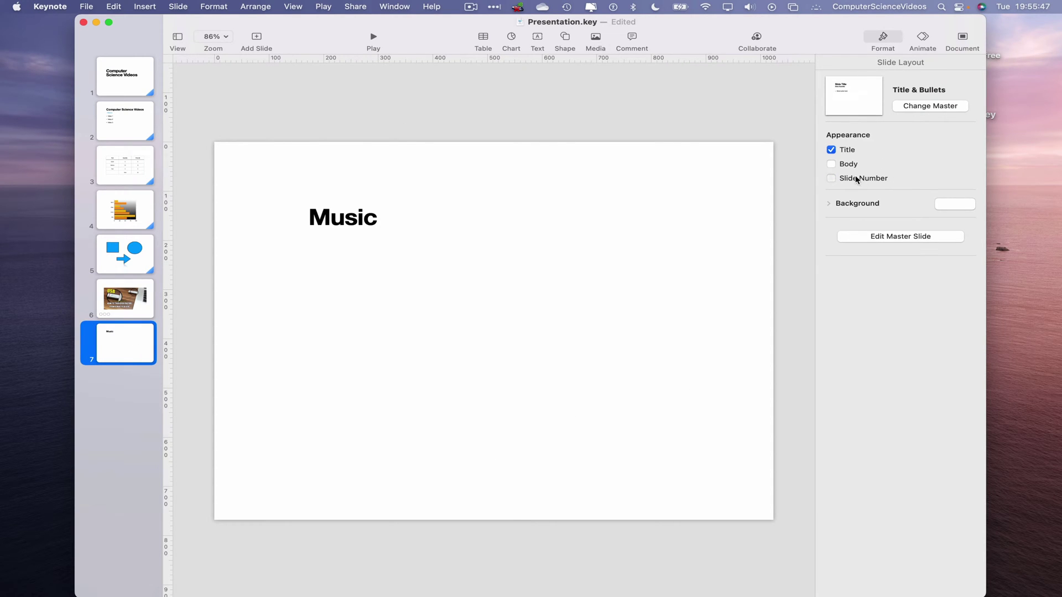
{"action": "left_click", "coordinate": [515, 92]}
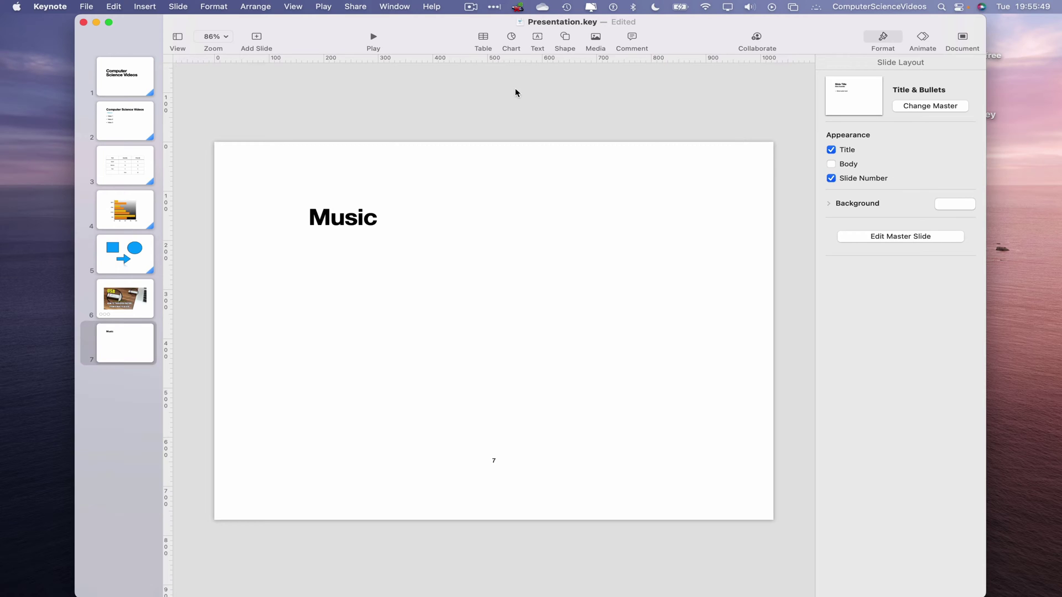
{"action": "key", "text": "super+z"}
Step: Revert the slide 1 change, then turn on slide numbers for all seven slides at once
{"action": "left_click", "coordinate": [105, 89]}
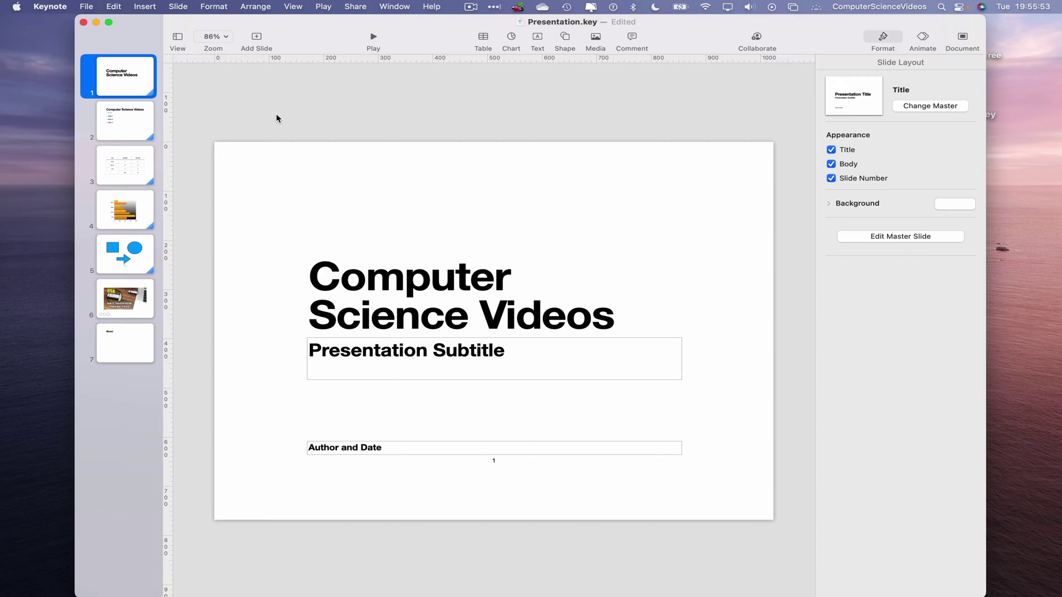
{"action": "key", "text": "super+z"}
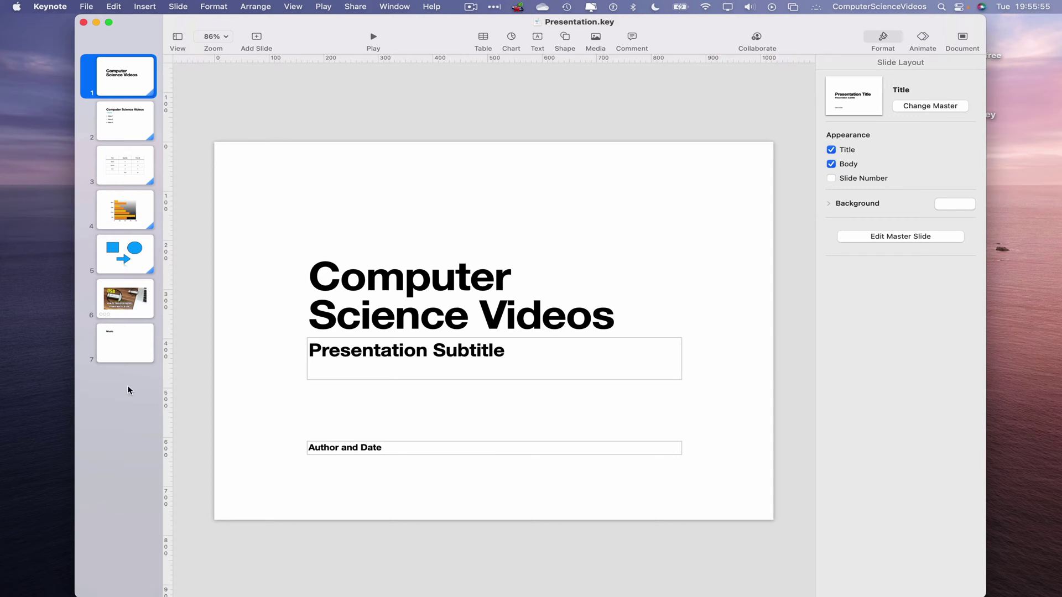
{"action": "left_click_drag", "start_coordinate": [122, 426], "coordinate": [121, 78]}
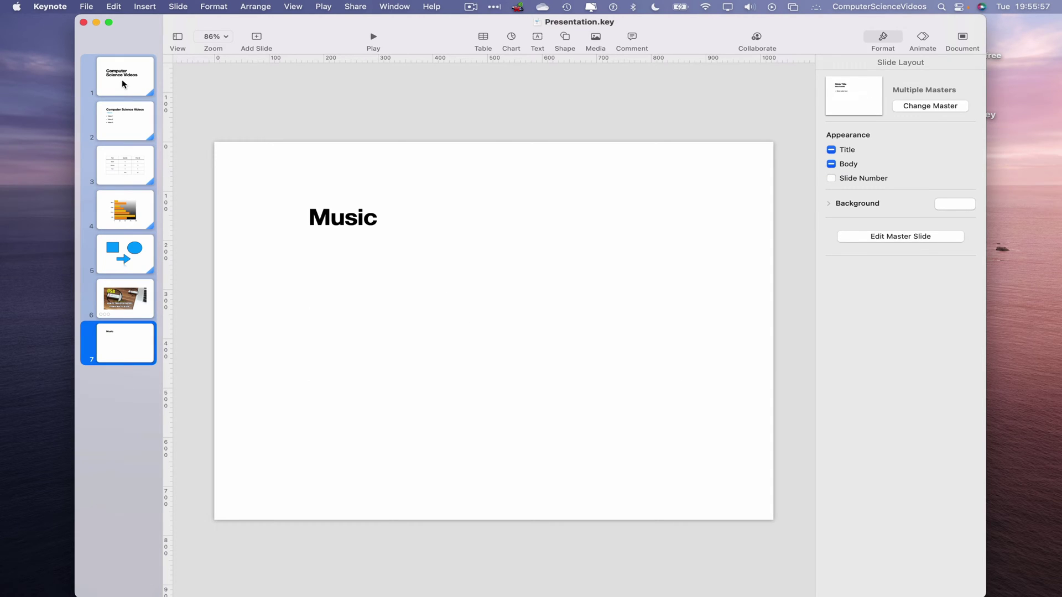
{"action": "left_click", "coordinate": [866, 179]}
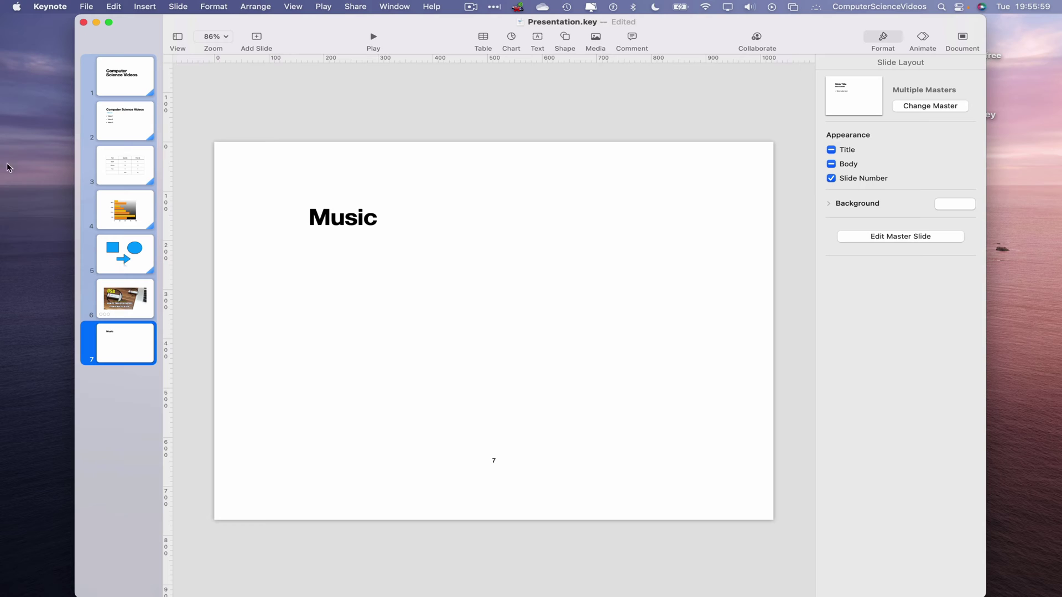
Step: Check that slides 1 through 4 each display their slide number
{"action": "left_click", "coordinate": [136, 83]}
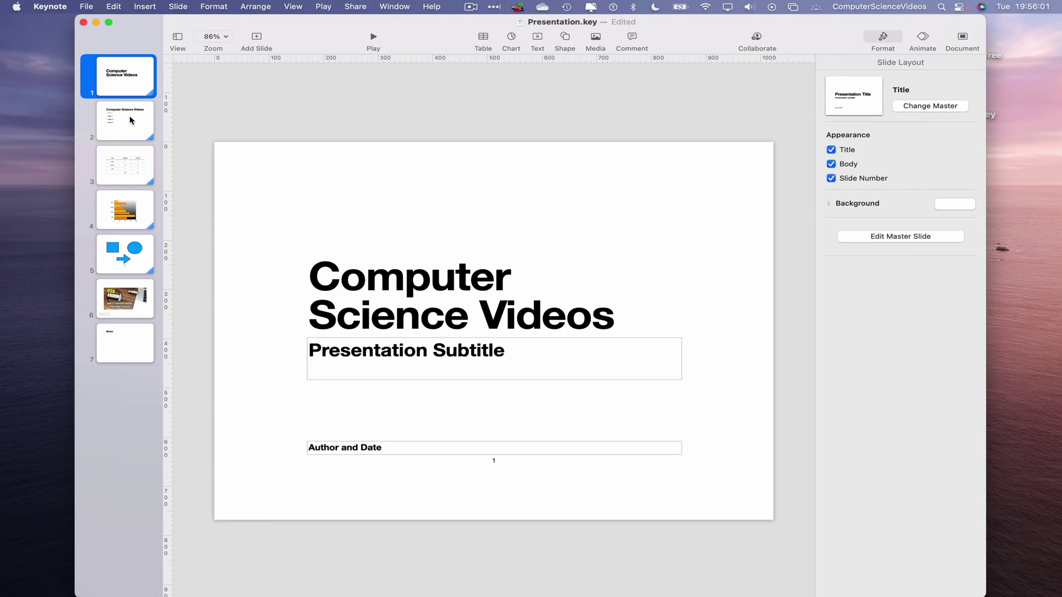
{"action": "left_click", "coordinate": [131, 122]}
{"action": "left_click", "coordinate": [130, 169]}
{"action": "left_click", "coordinate": [132, 211]}
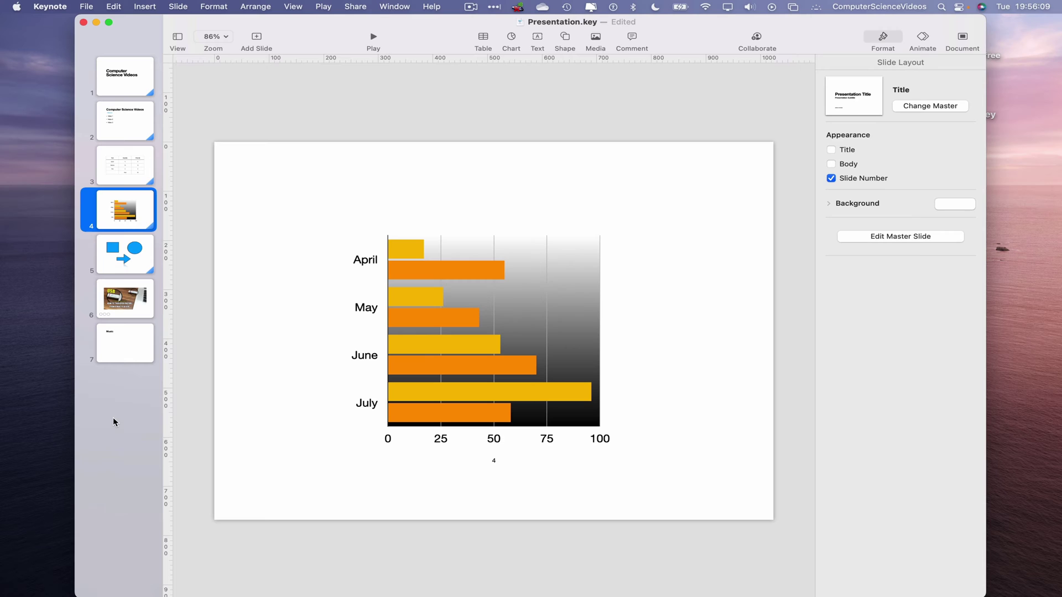
Step: Save Presentation.key, play it as a slideshow from slide 1, then quit Keynote
{"action": "key", "text": "super+s"}
{"action": "left_click", "coordinate": [118, 78]}
{"action": "left_click", "coordinate": [373, 37]}
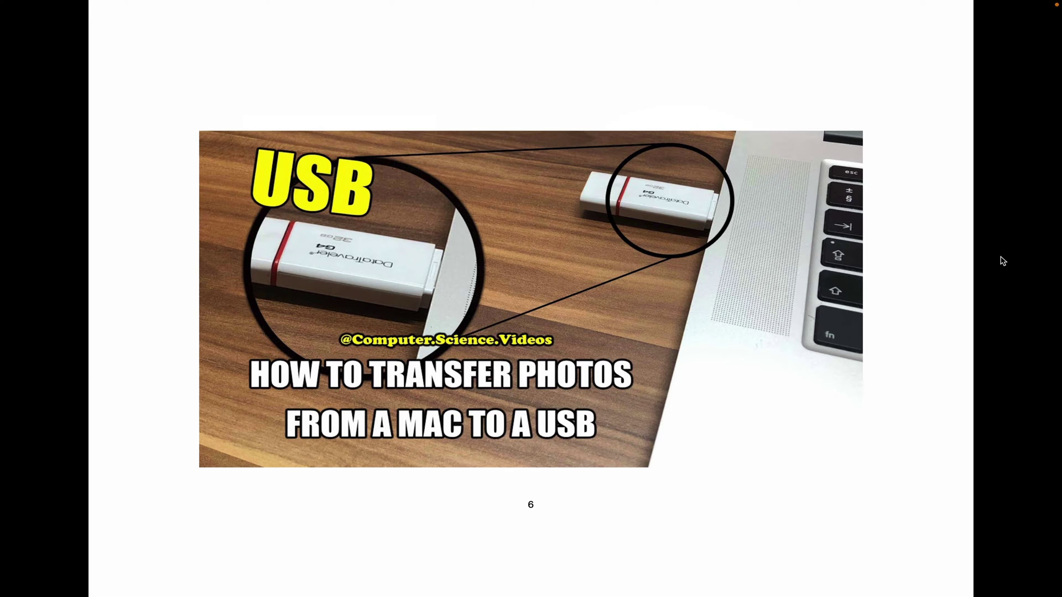
{"action": "key", "text": "Escape"}
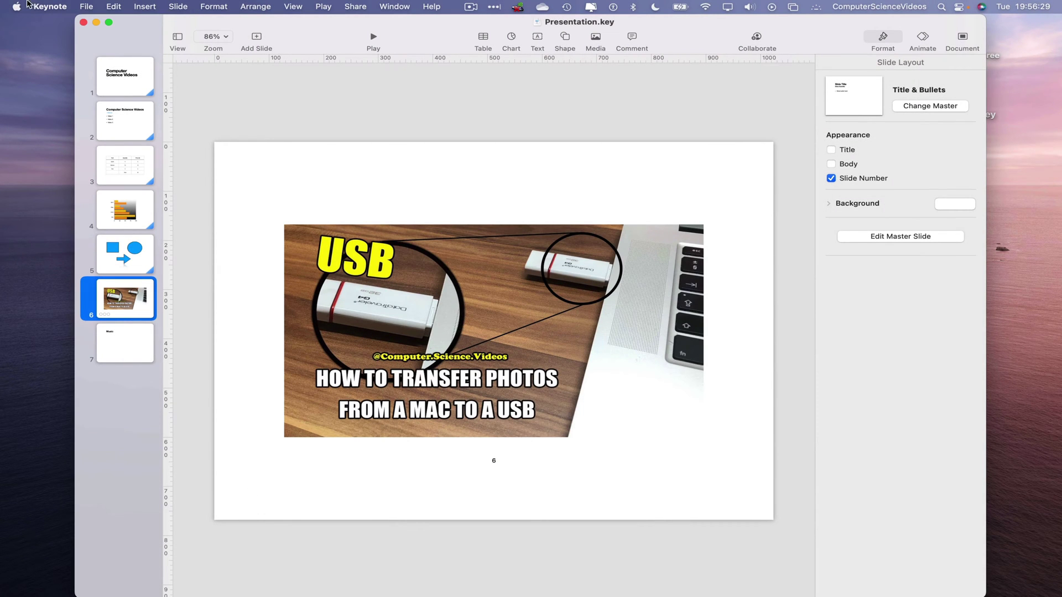
{"action": "left_click", "coordinate": [50, 6]}
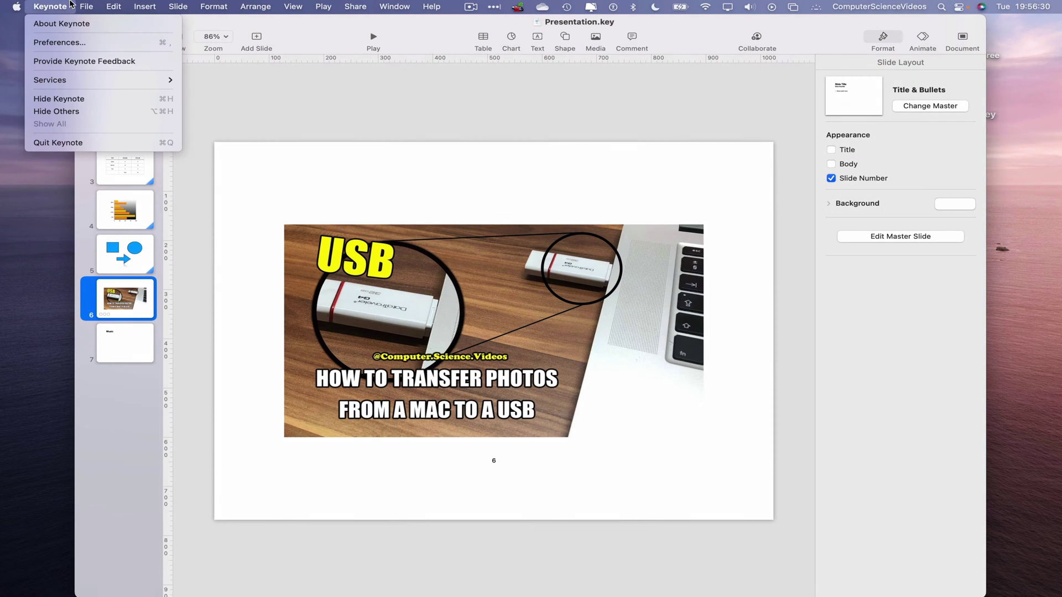
{"action": "left_click", "coordinate": [85, 142]}
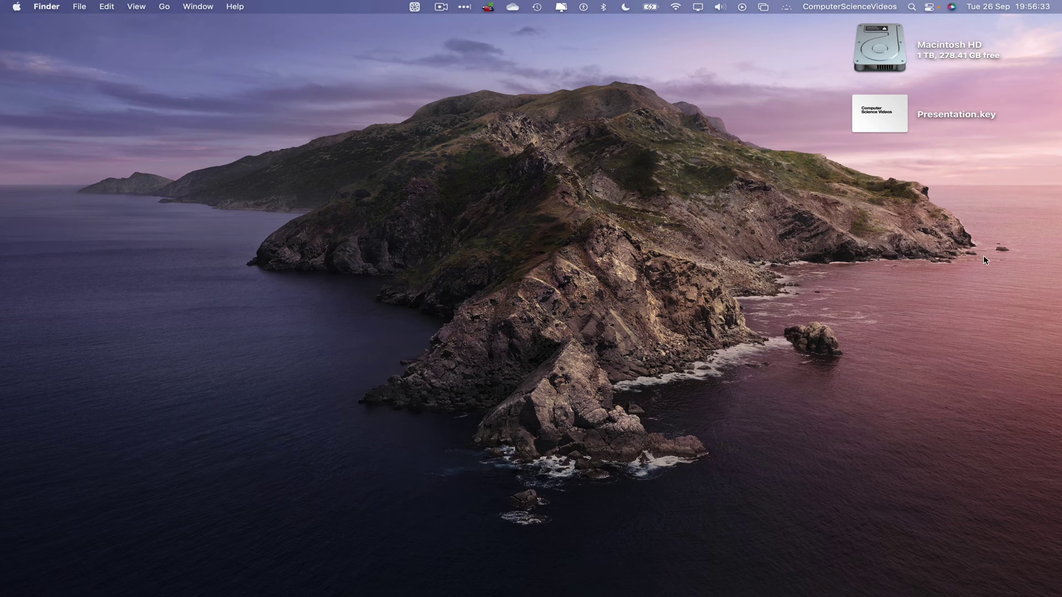